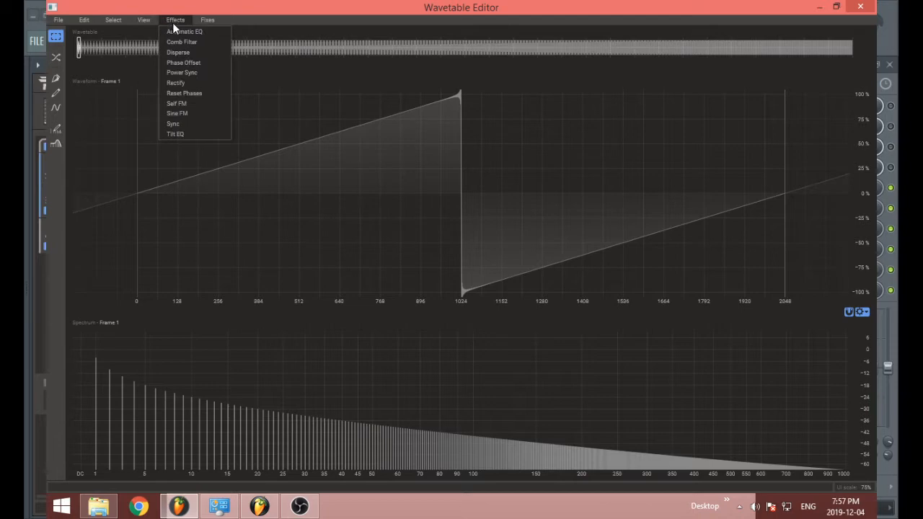
- Try the Automatic EQ effect with tone at 12.04 and 0.00 dB/oct and bandwidth at 8.00 oct, vary its mix, and discard it
click(183, 32)
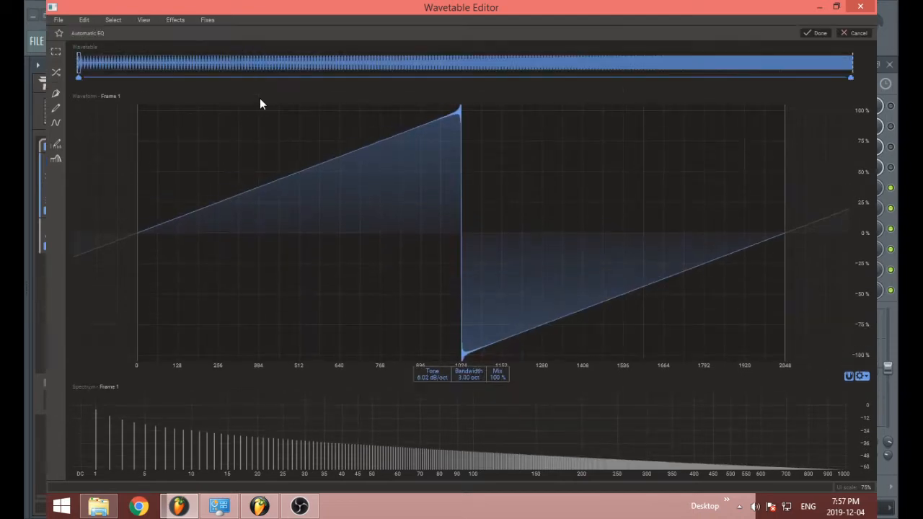
mouse_move(79, 65)
mouse_down()
mouse_move(866, 66)
mouse_move(83, 66)
mouse_up()
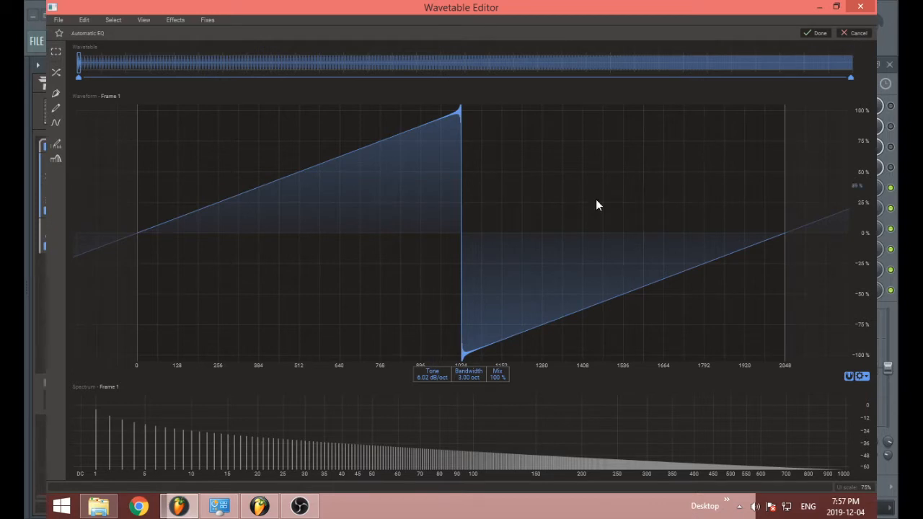
mouse_move(432, 375)
mouse_down()
mouse_move(432, 435)
mouse_move(432, 378)
mouse_up()
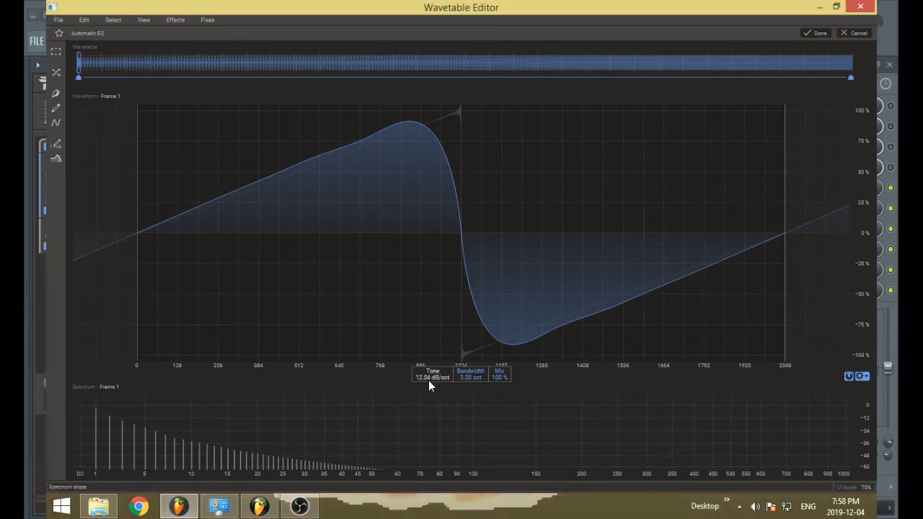
drag(432, 378, 432, 434)
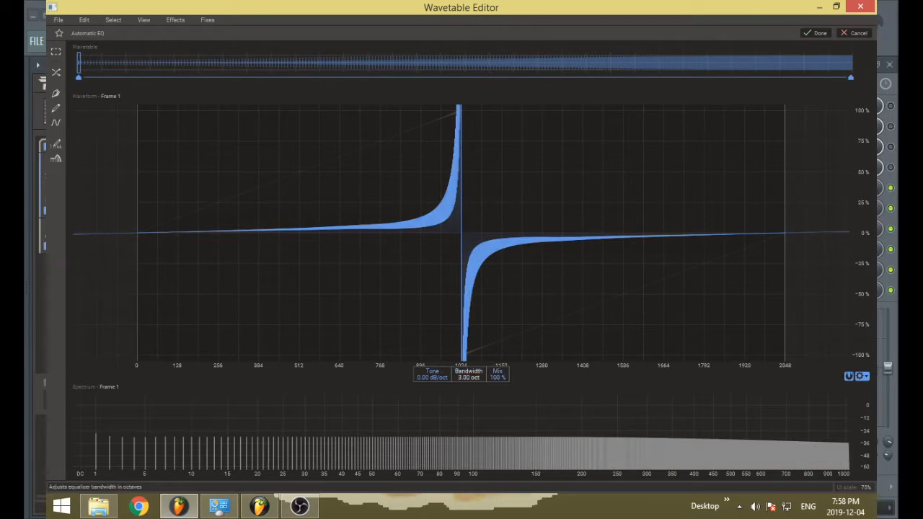
drag(469, 377, 469, 339)
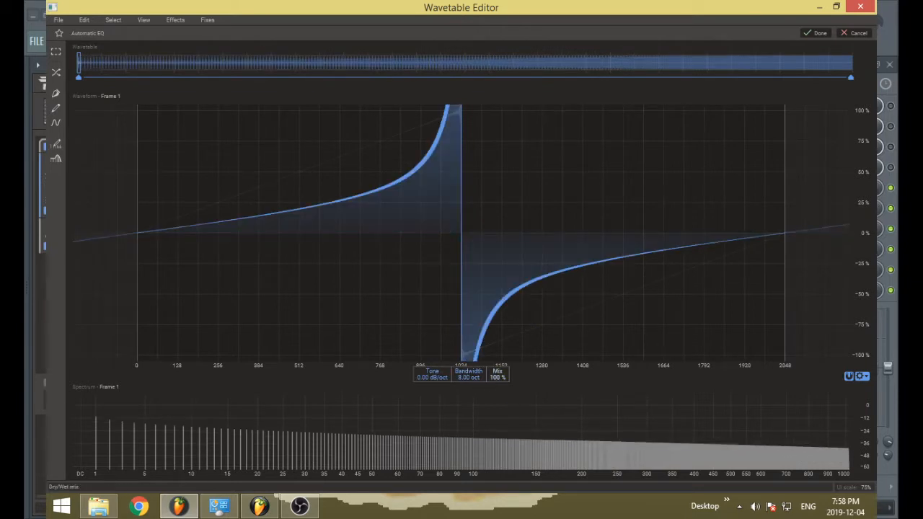
mouse_move(498, 377)
mouse_down()
mouse_move(497, 436)
mouse_move(497, 360)
mouse_up()
click(854, 35)
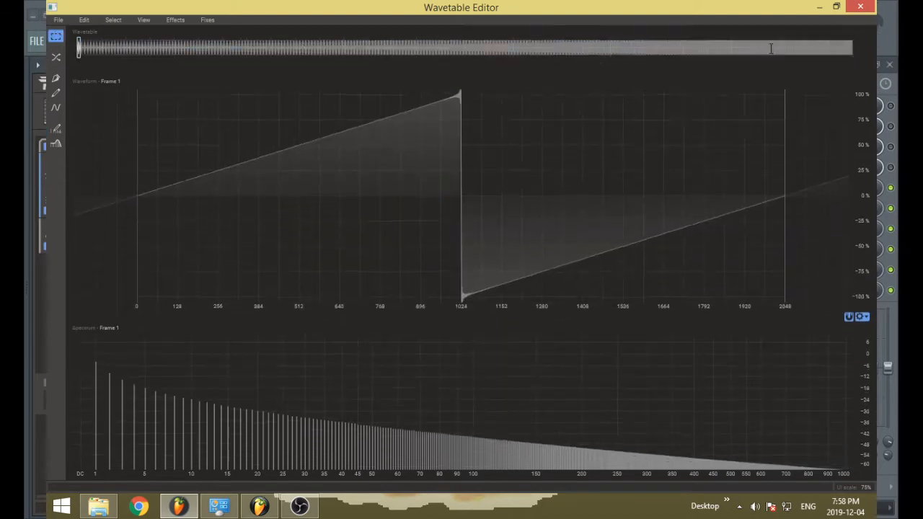
- Normalize the wavetable
click(210, 22)
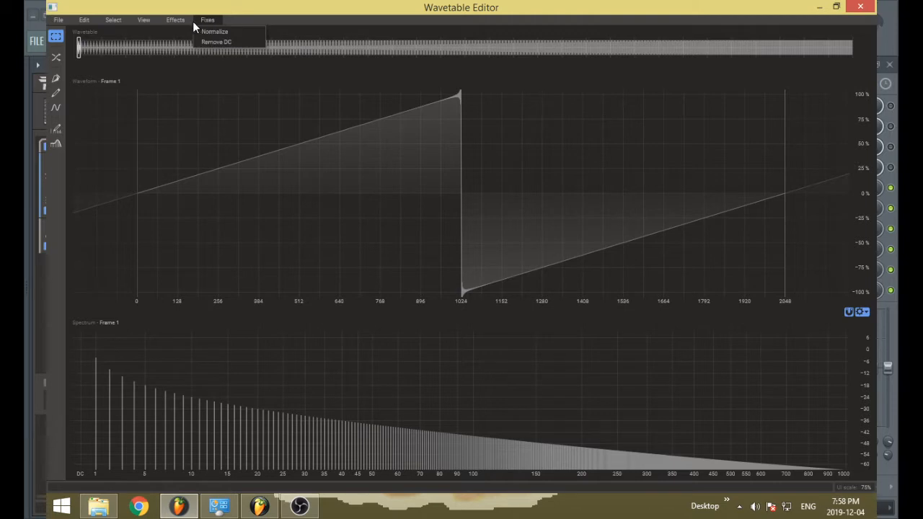
click(217, 34)
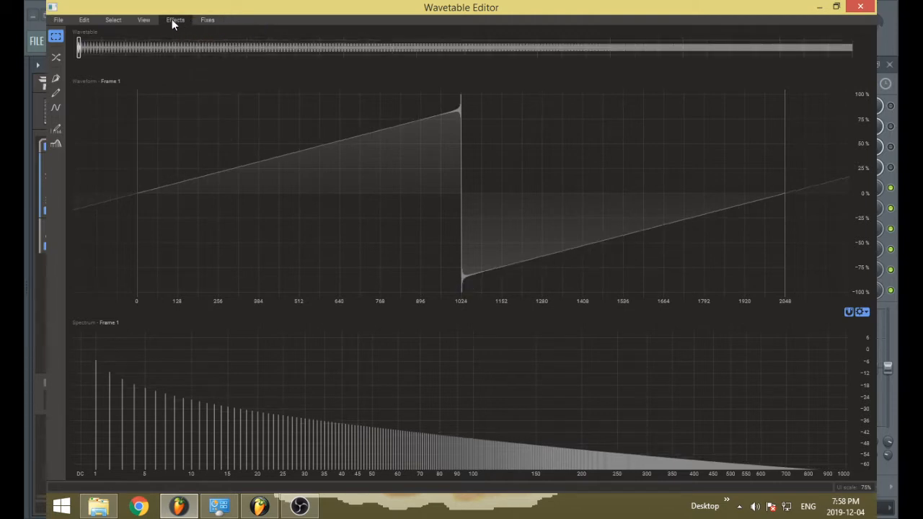
- Try the Comb Filter effect on the wavetable with a cutoff of 2.00, phase of 19° and warp of -21%
click(209, 20)
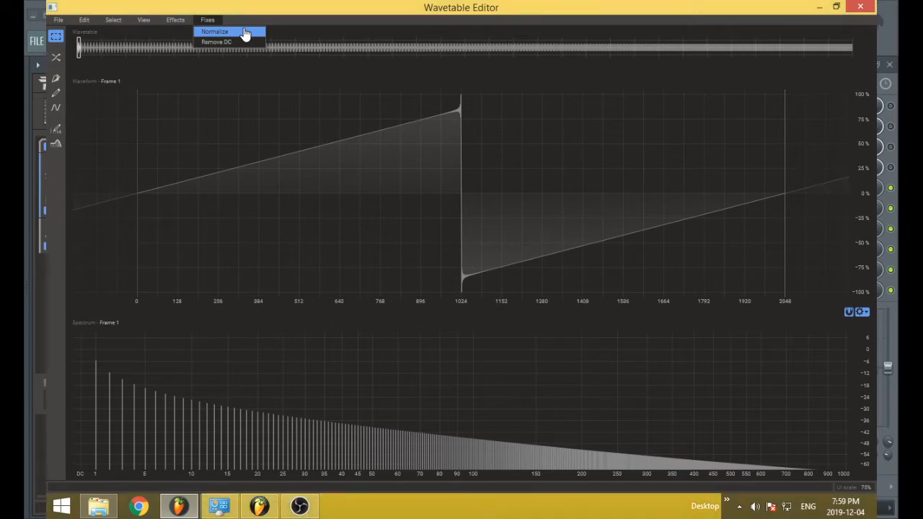
click(179, 52)
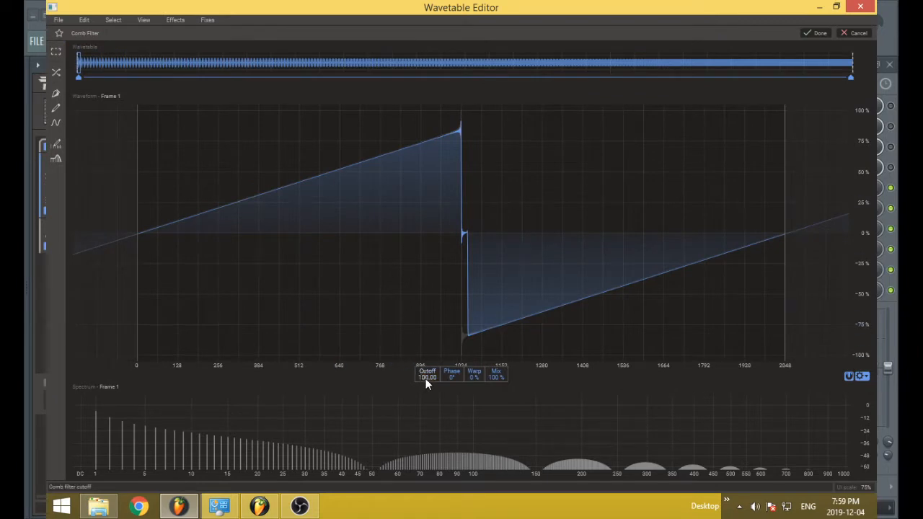
drag(426, 379, 426, 458)
drag(458, 380, 426, 400)
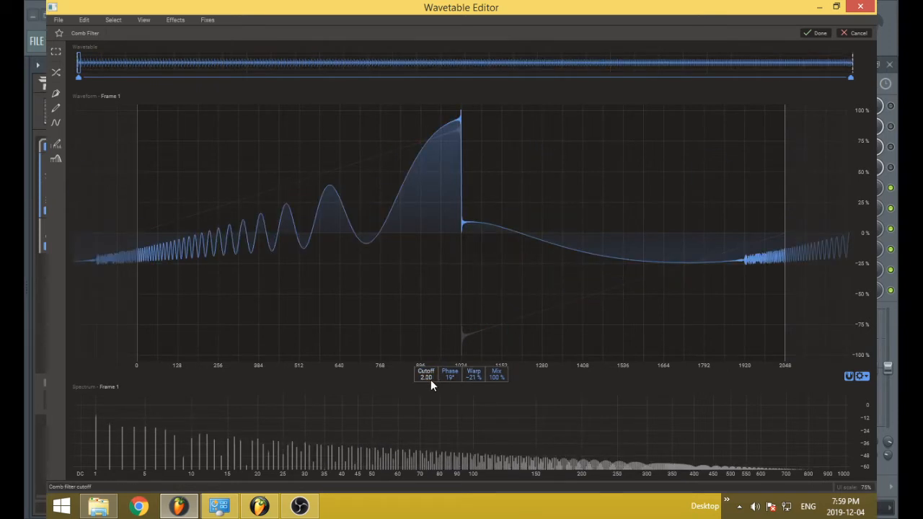
- Reset the comb filter's warp to 0%, try a phase of 180°, and discard the effect
double_click(479, 378)
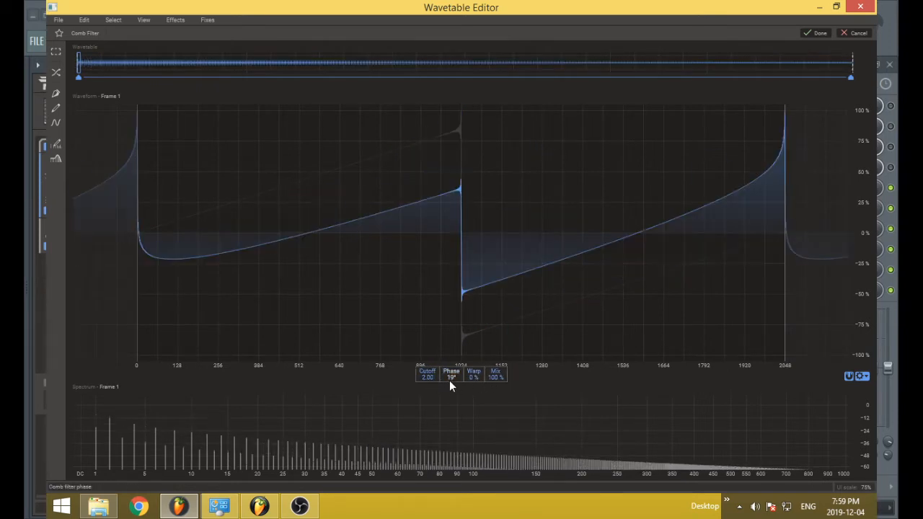
double_click(449, 380)
drag(450, 374, 450, 328)
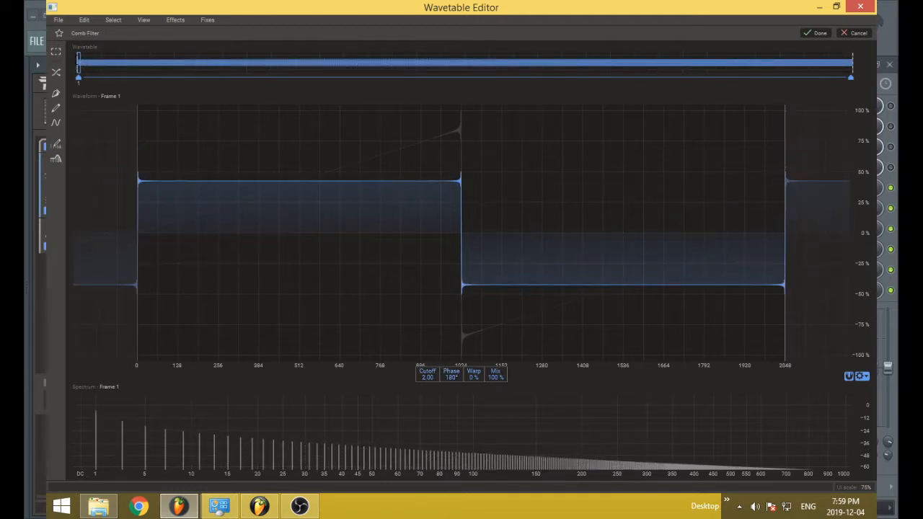
drag(451, 375, 450, 465)
click(857, 33)
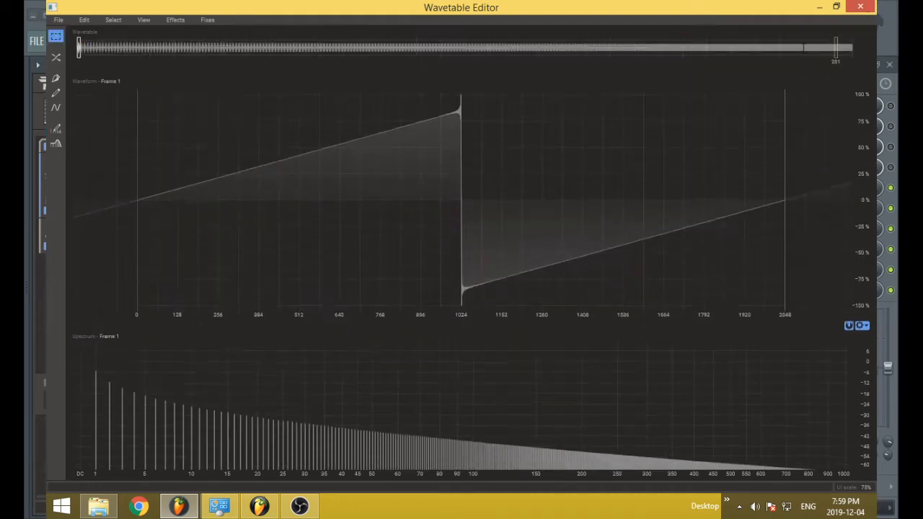
- Try the Disperse effect with its amount at 100% and at 63%, and discard it
click(175, 20)
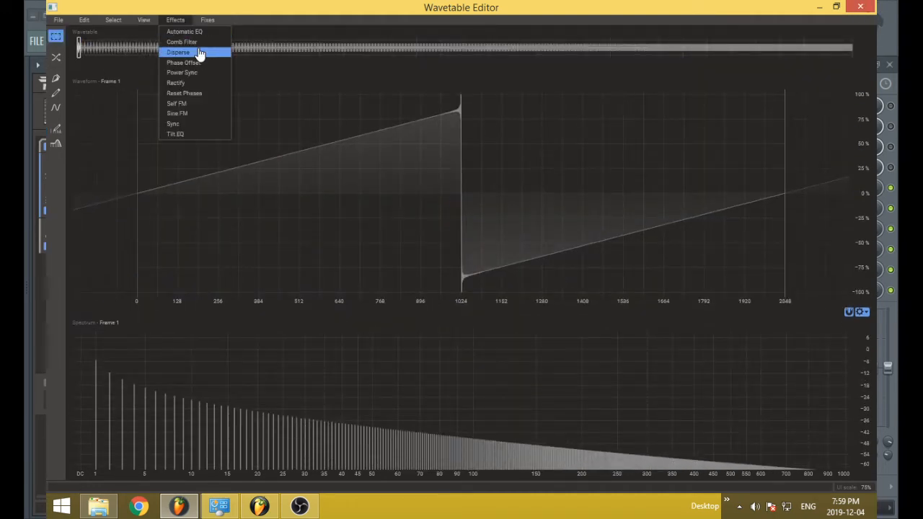
click(199, 53)
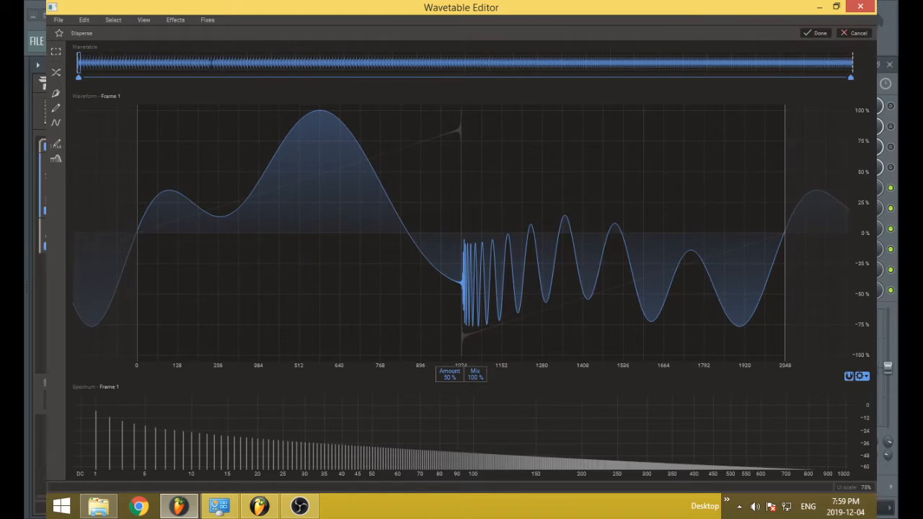
drag(451, 375, 451, 339)
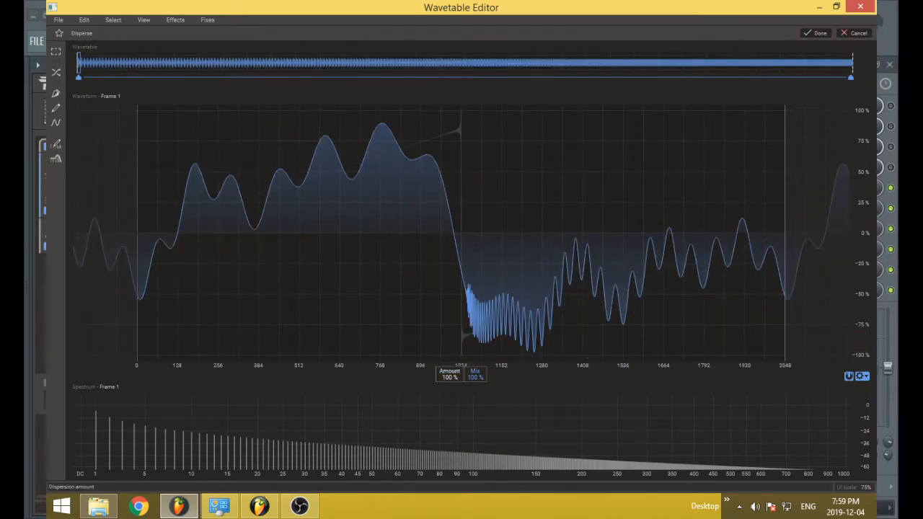
drag(450, 375, 450, 401)
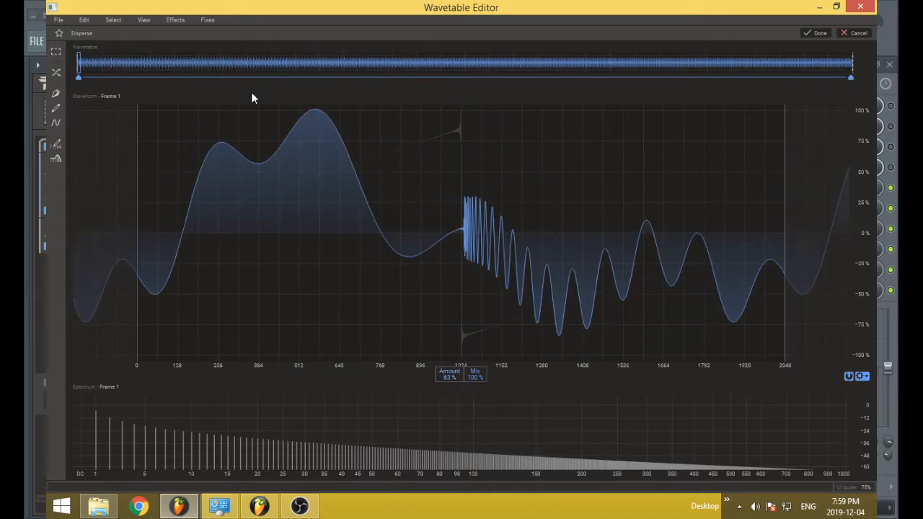
click(857, 34)
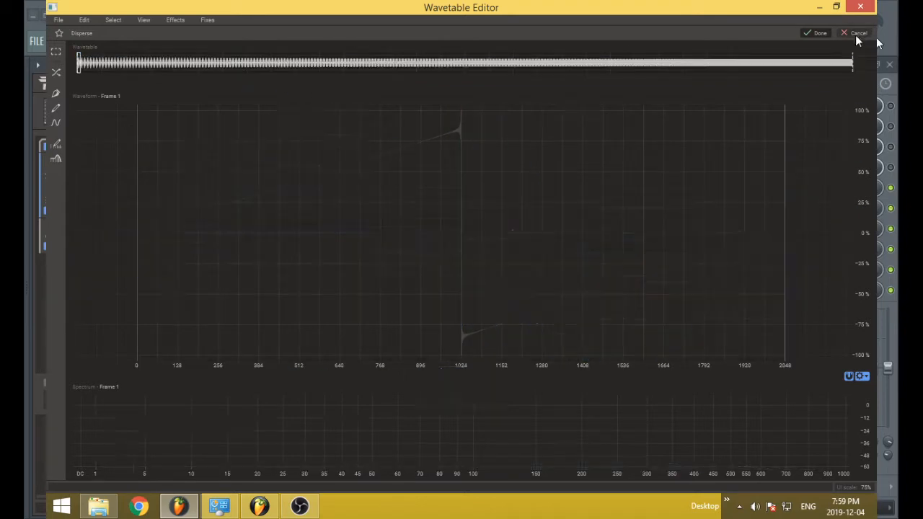
- Try the Phase Offset effect on the wavetable, varying its linear blend, and discard it
click(177, 20)
click(195, 64)
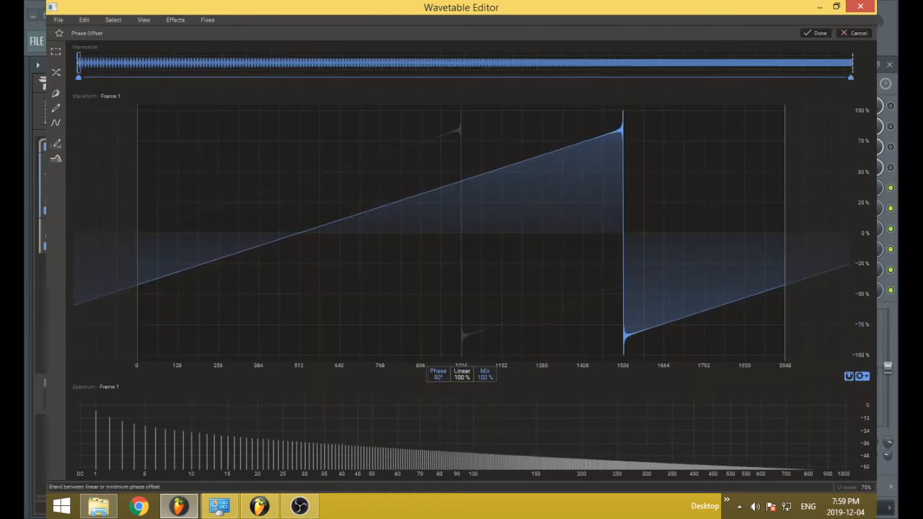
mouse_move(461, 375)
mouse_down()
mouse_move(461, 432)
mouse_move(462, 375)
mouse_move(461, 408)
mouse_move(461, 376)
mouse_move(461, 390)
mouse_move(438, 376)
mouse_move(438, 453)
mouse_move(469, 353)
mouse_move(469, 383)
mouse_up()
click(854, 32)
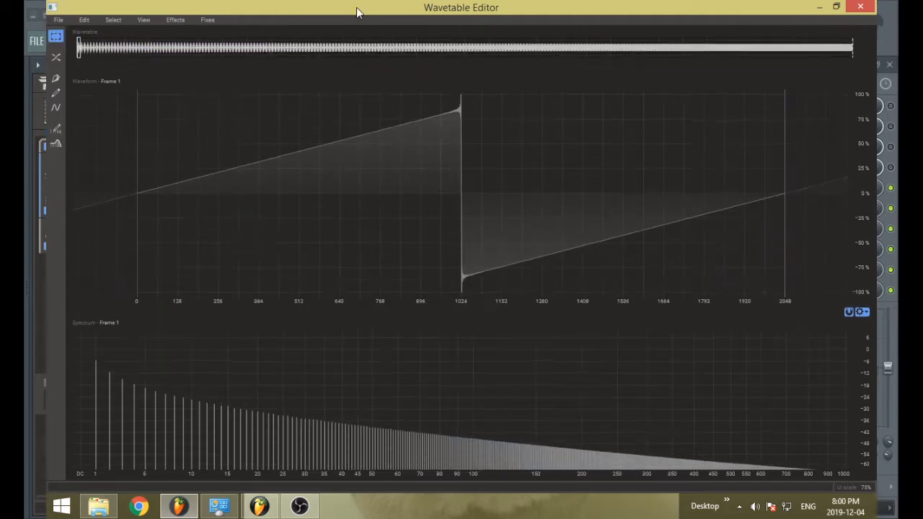
- Try the Power Sync effect with its amount at 0% and 100% and overlap at 100%, and discard it
click(185, 20)
click(192, 71)
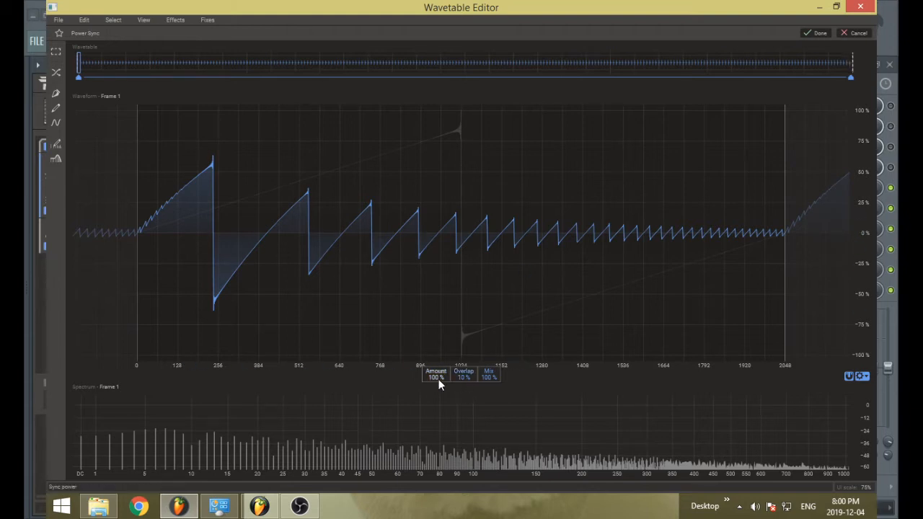
drag(439, 384, 439, 461)
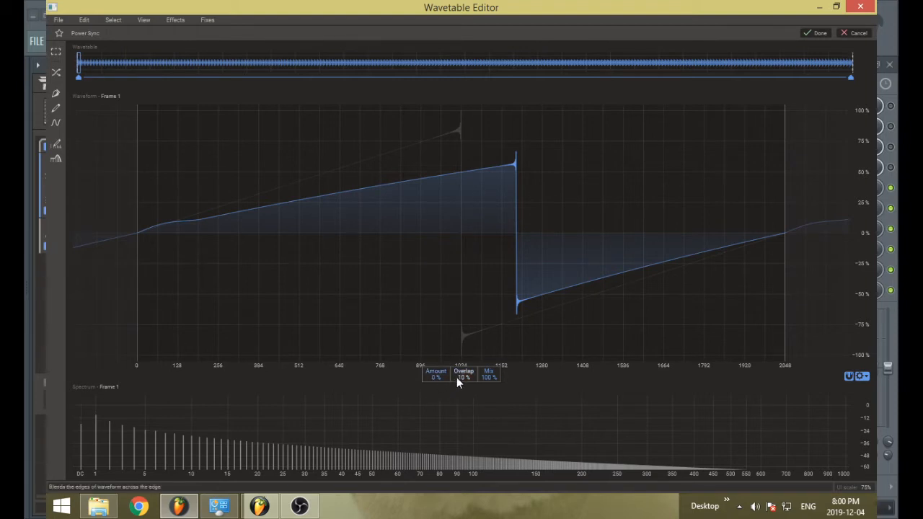
drag(457, 377, 470, 334)
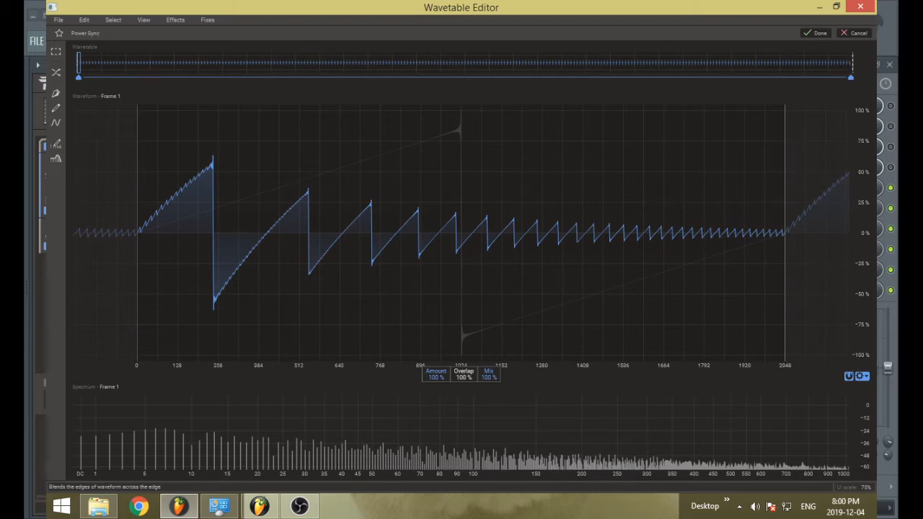
click(855, 33)
- Try the Sync effect with 100% overlap and multipliers of 4.59x and 32.00x, and discard it
click(180, 20)
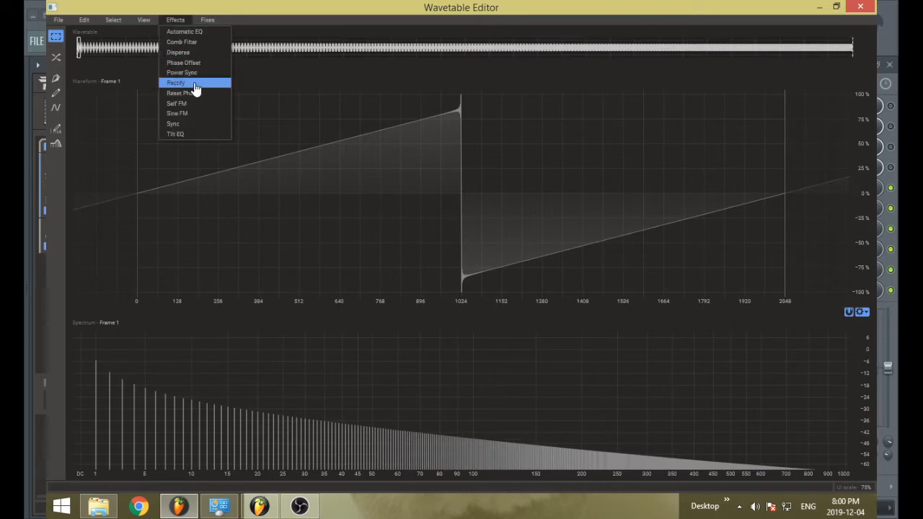
click(195, 123)
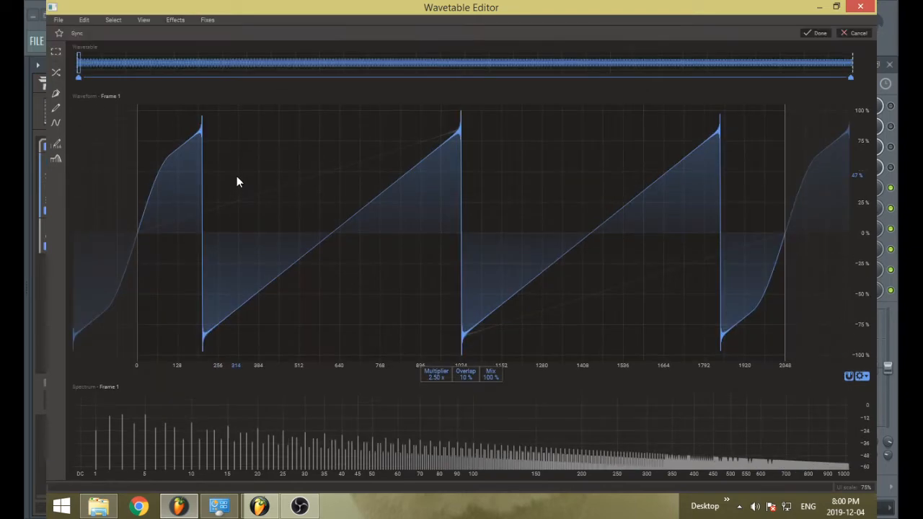
drag(426, 378, 465, 317)
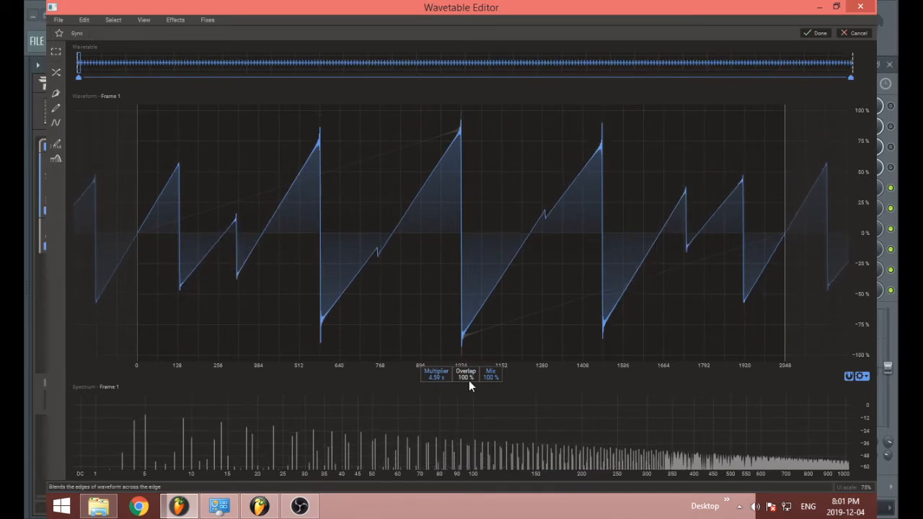
mouse_move(489, 372)
mouse_down()
mouse_move(489, 400)
mouse_move(490, 369)
mouse_up()
mouse_move(435, 376)
mouse_down()
mouse_move(435, 420)
mouse_move(435, 363)
mouse_up()
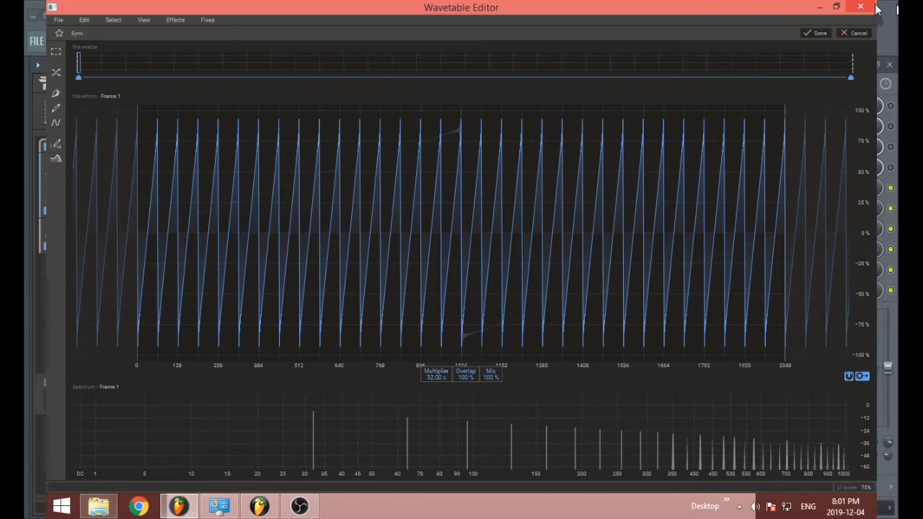
click(820, 34)
- Try the Rectify effect with its mix at -100%, and discard it
click(215, 24)
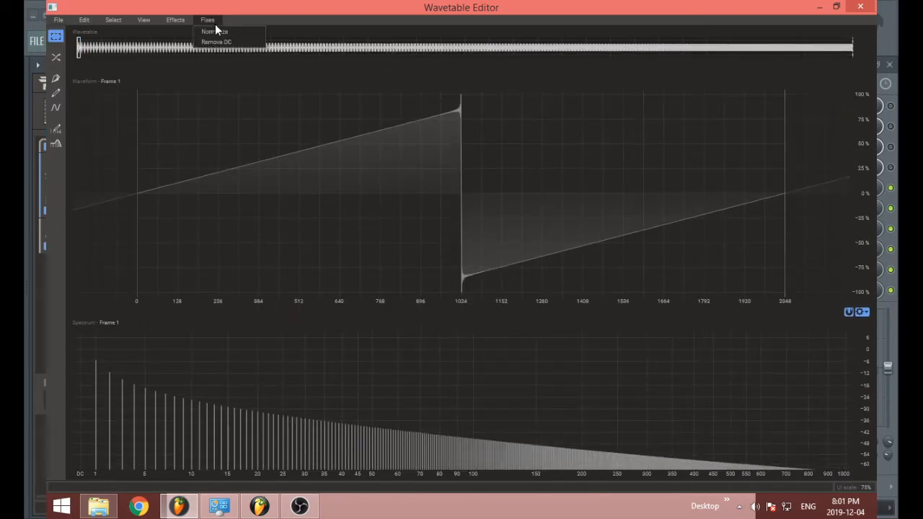
mouse_move(175, 20)
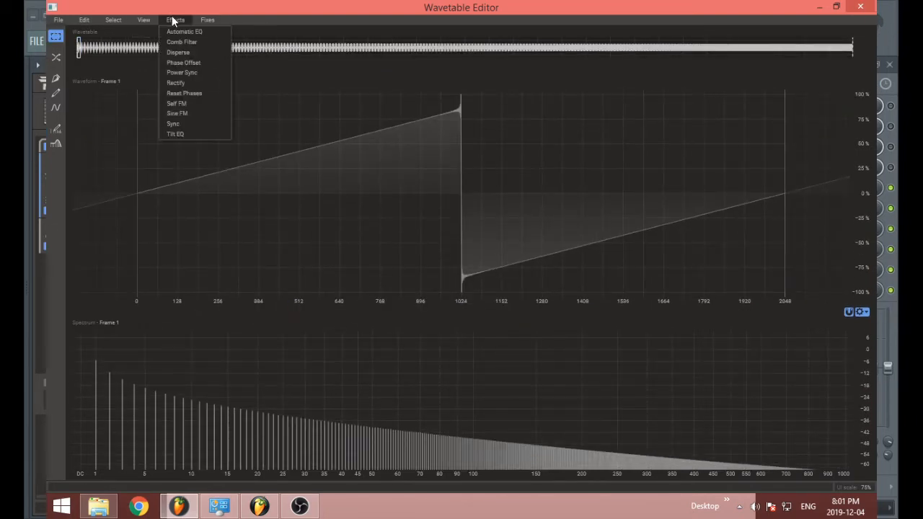
click(209, 86)
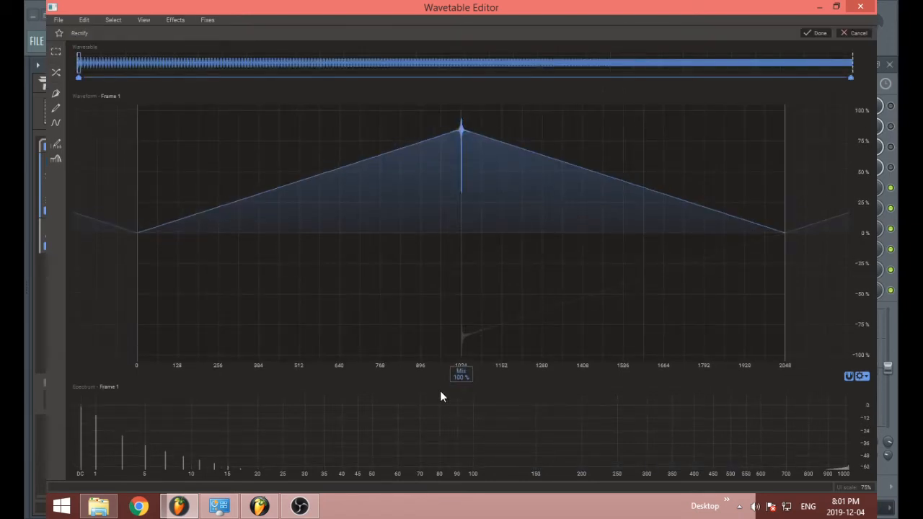
mouse_move(462, 375)
mouse_down()
mouse_move(461, 447)
mouse_move(461, 375)
mouse_up()
drag(462, 375, 462, 447)
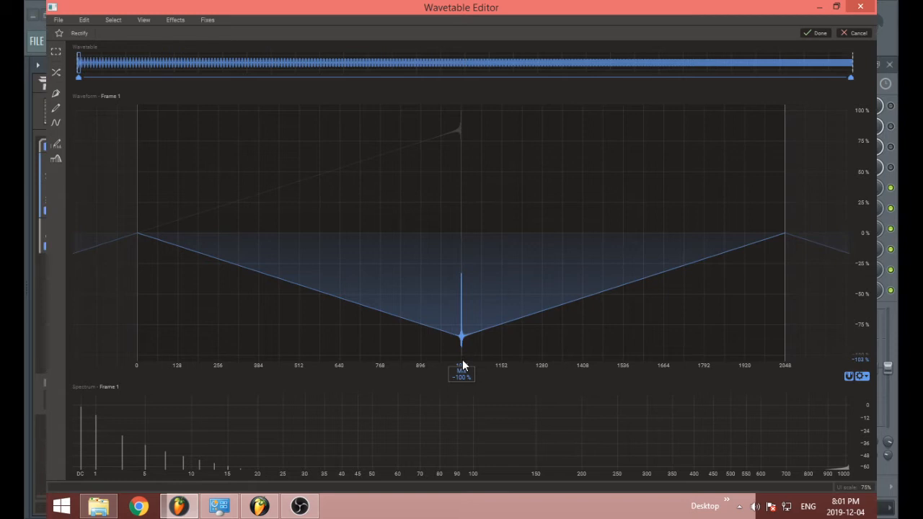
click(871, 34)
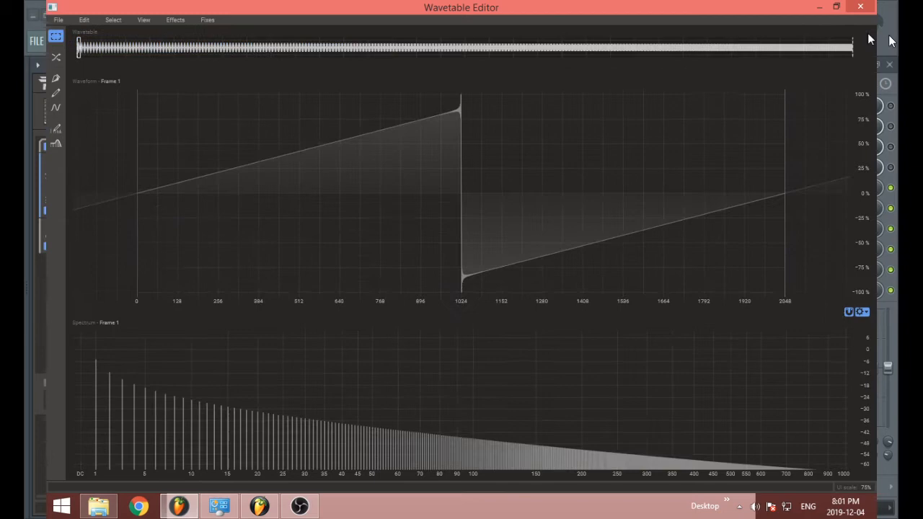
- Try the Reset Phases effect on the wavetable with a 90° target and 100% mix, and discard it
click(180, 19)
click(198, 93)
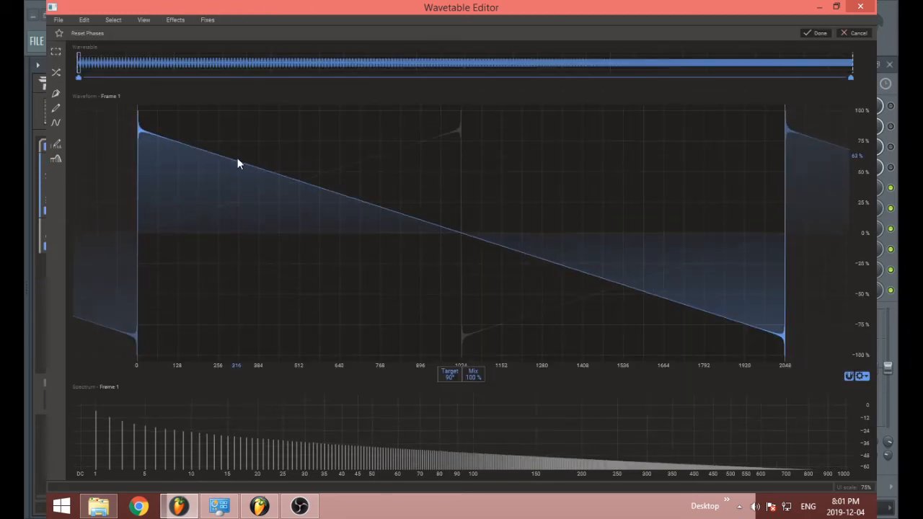
mouse_move(449, 380)
mouse_down()
mouse_move(450, 403)
mouse_move(450, 379)
mouse_up()
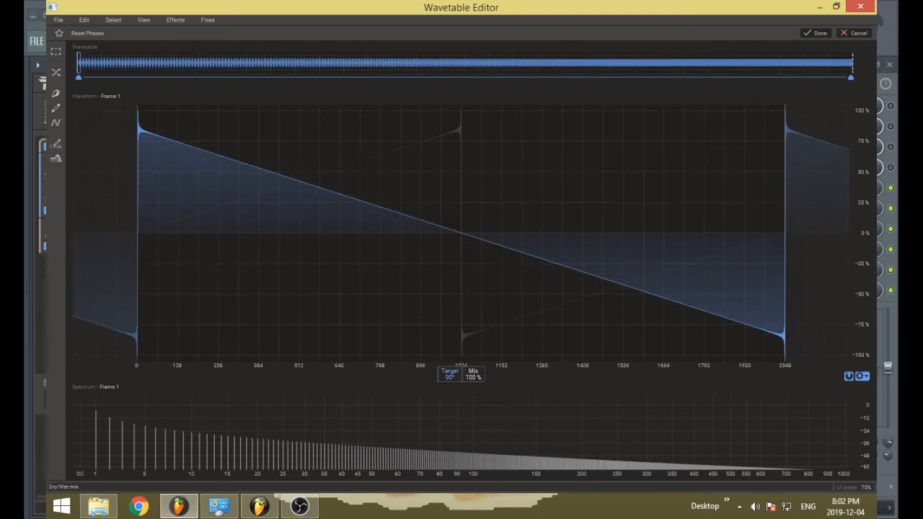
click(855, 33)
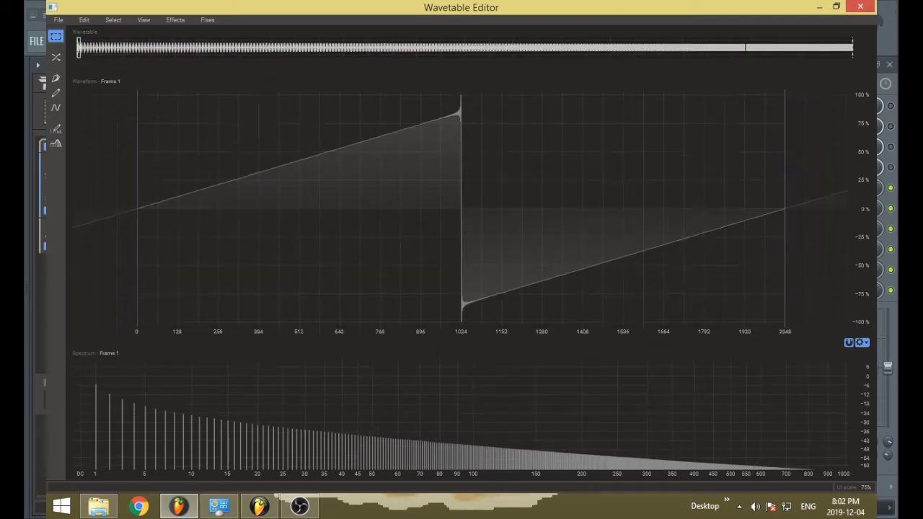
- Try the Self FM effect with modulation amounts of 100% and -100%, reset the amount, and discard the effect
click(176, 20)
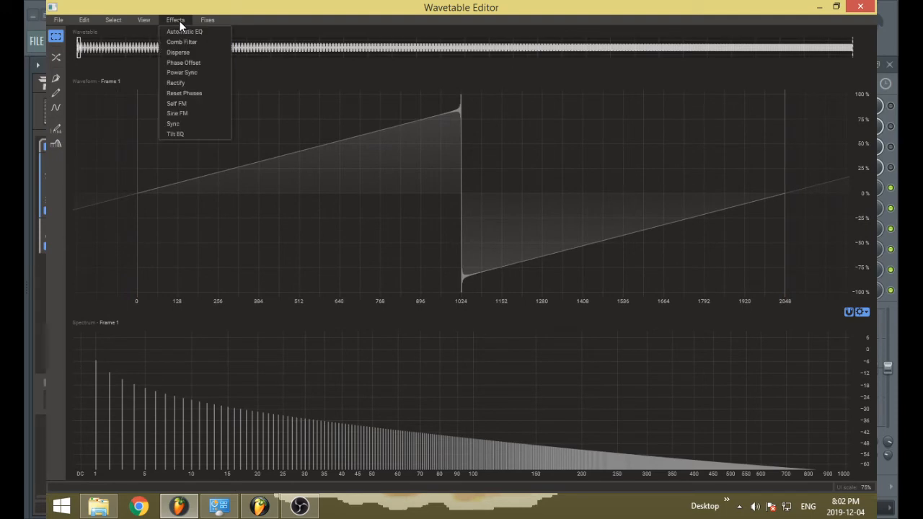
click(210, 107)
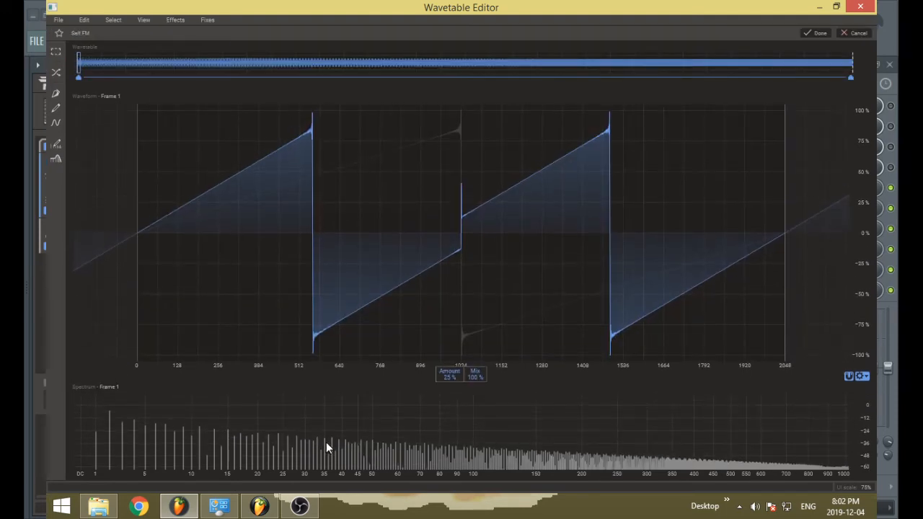
drag(451, 372, 451, 295)
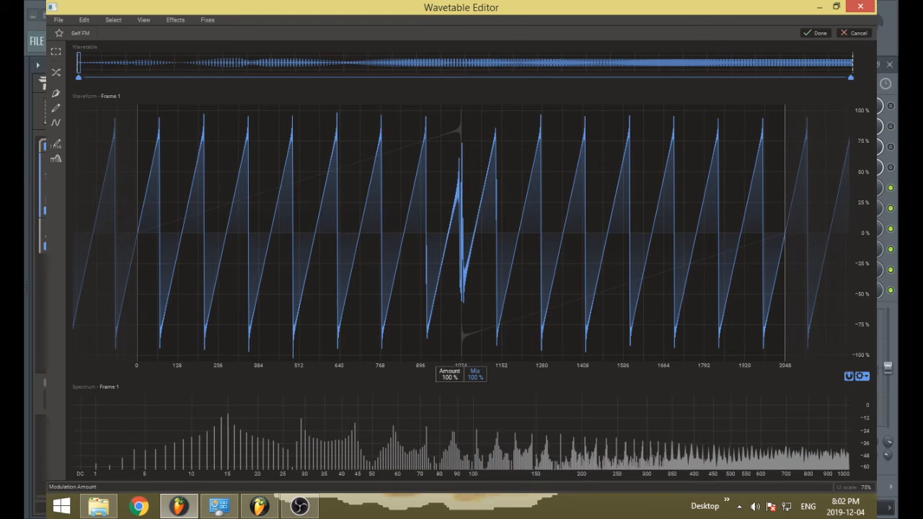
drag(449, 374, 449, 479)
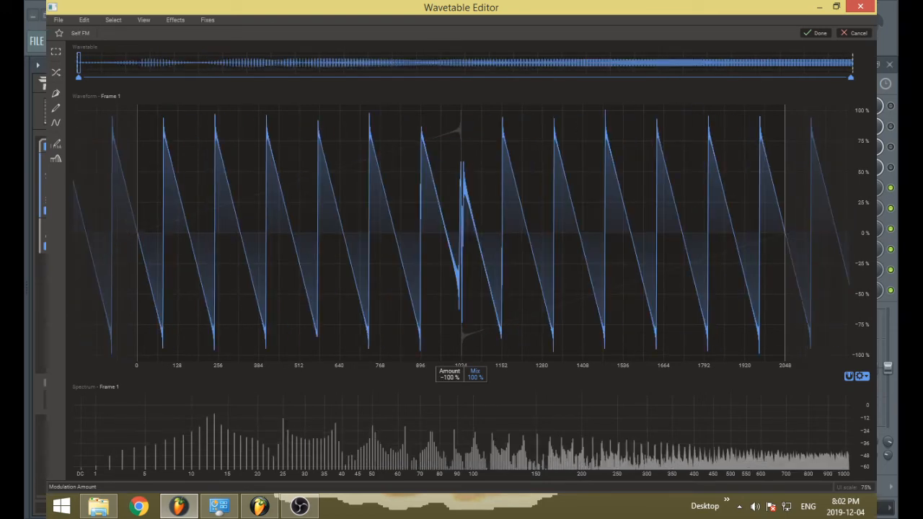
double_click(452, 378)
drag(450, 378, 474, 376)
double_click(447, 369)
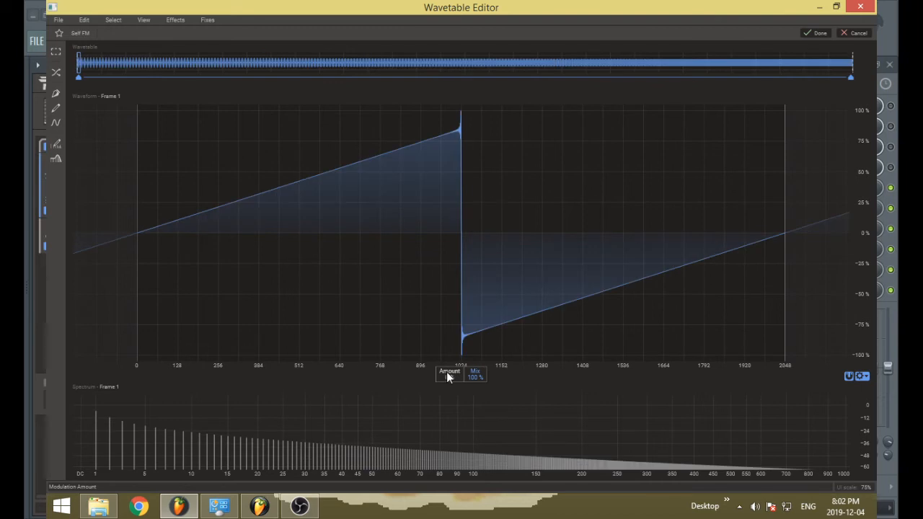
click(855, 34)
- Try the Sine FM effect with frequencies of 32.00 and 0.50, 41% amount, 85° phase and overlaps of 100% and 0%, and discard it
click(175, 20)
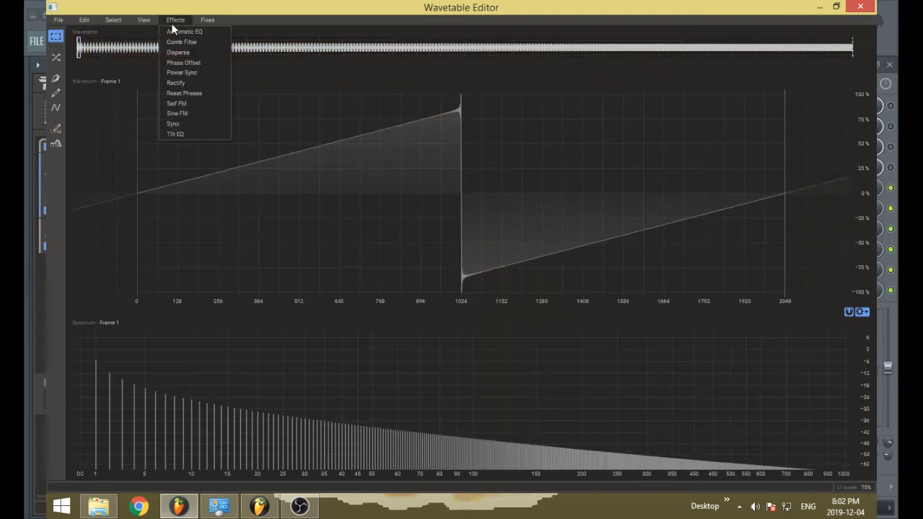
click(213, 115)
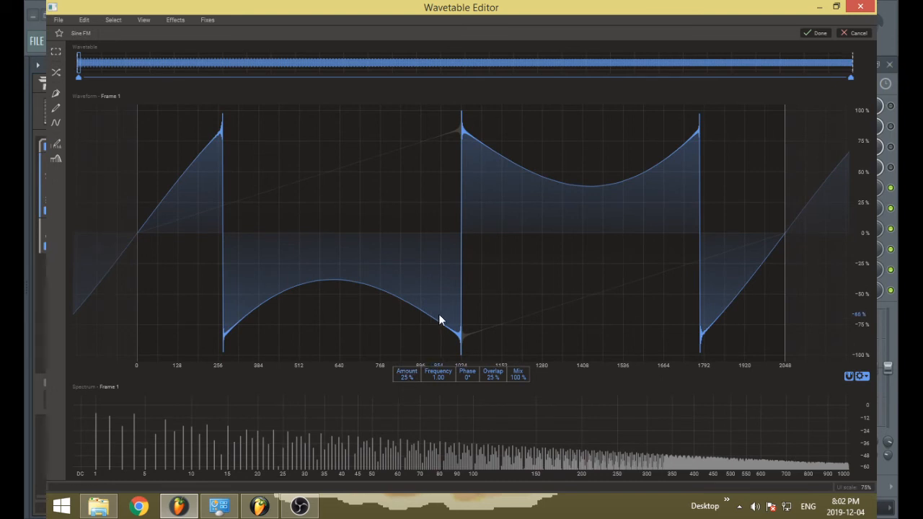
drag(397, 376, 399, 376)
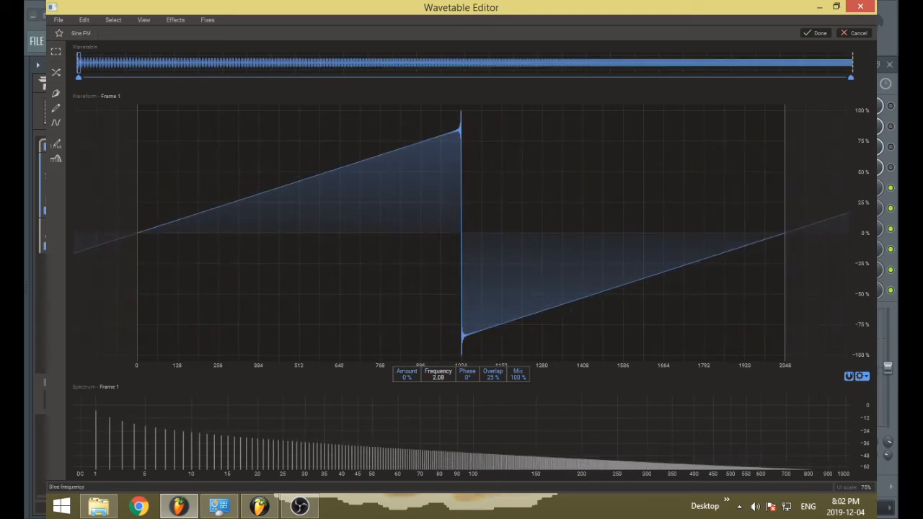
drag(437, 375, 438, 368)
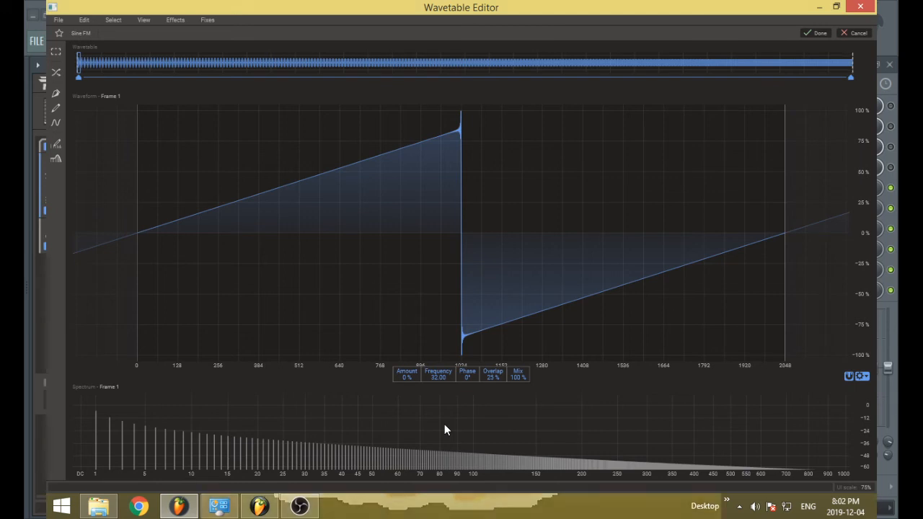
drag(440, 382, 442, 473)
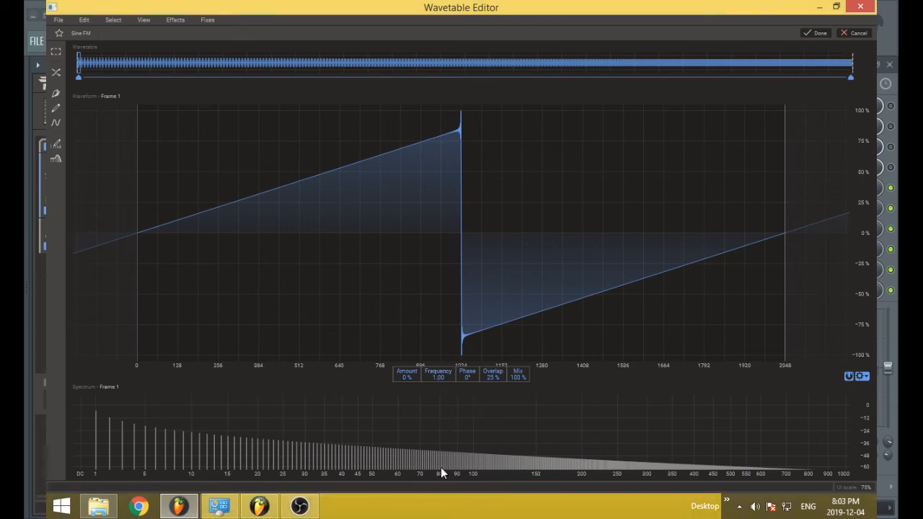
drag(407, 374, 407, 345)
drag(467, 380, 492, 314)
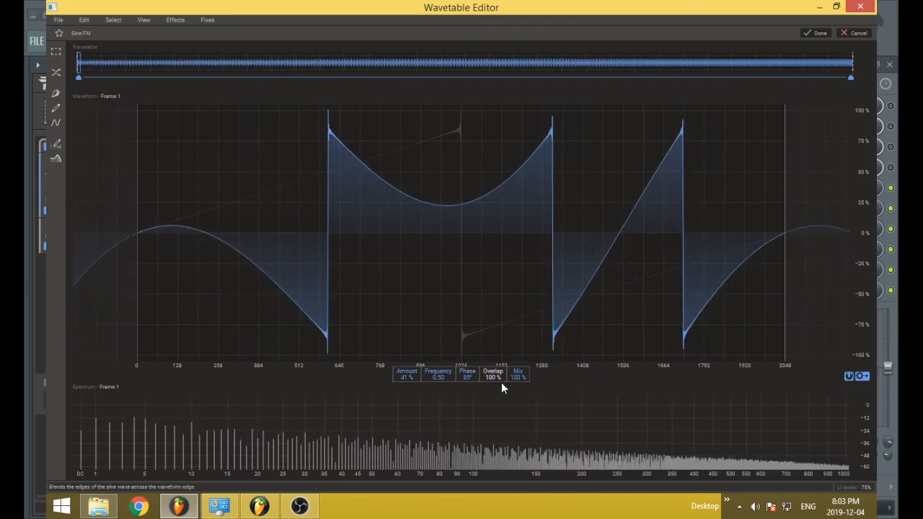
drag(494, 376, 494, 449)
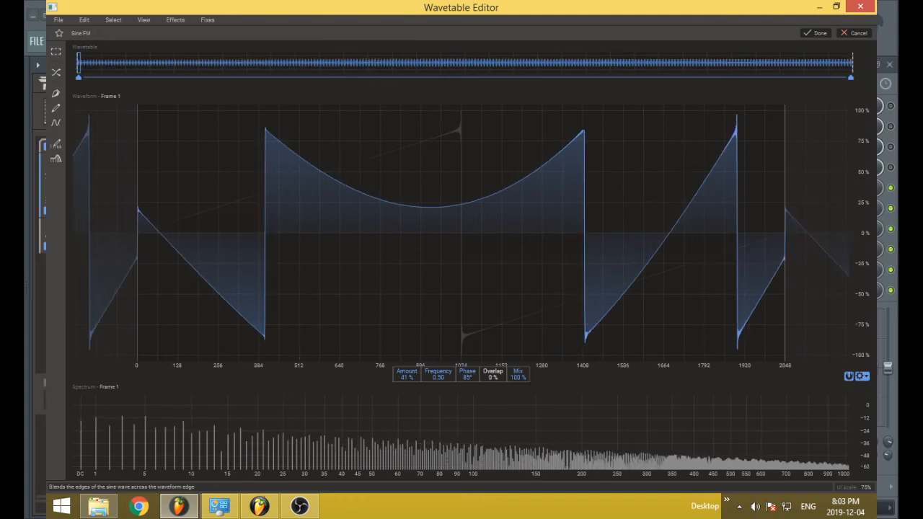
click(857, 33)
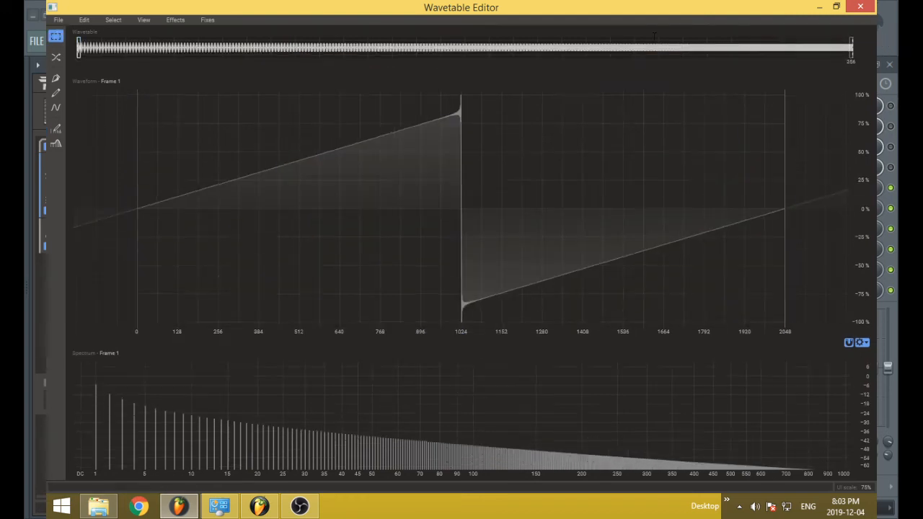
- Try the Tilt EQ effect, varying its tone up to 5.98 dB/oct with the mix at 100%, and discard it
click(177, 21)
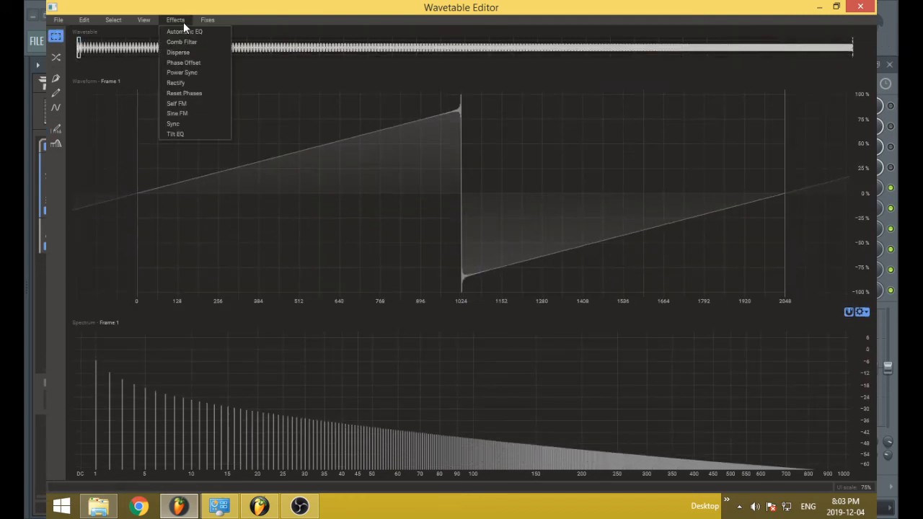
click(196, 136)
drag(455, 385, 455, 429)
drag(493, 375, 451, 292)
drag(480, 375, 480, 277)
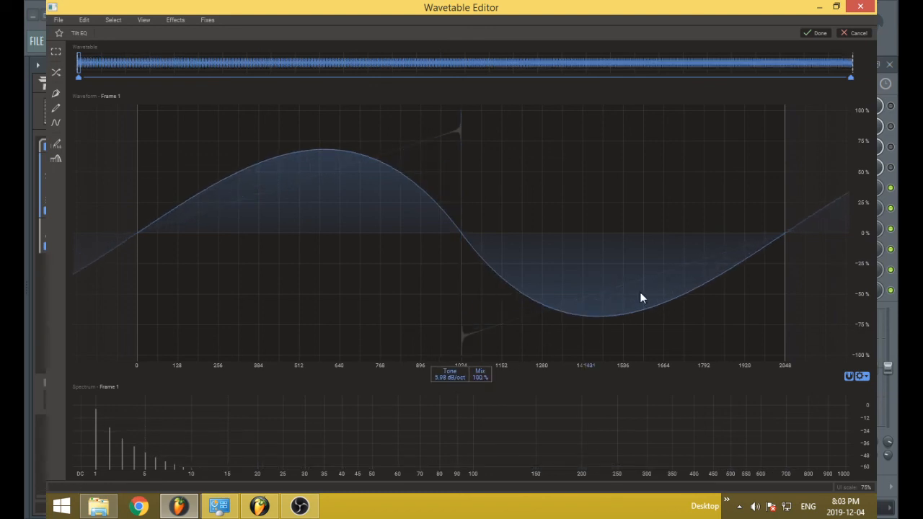
click(855, 33)
- Apply the Normalize fix to the saw wavetable
click(207, 22)
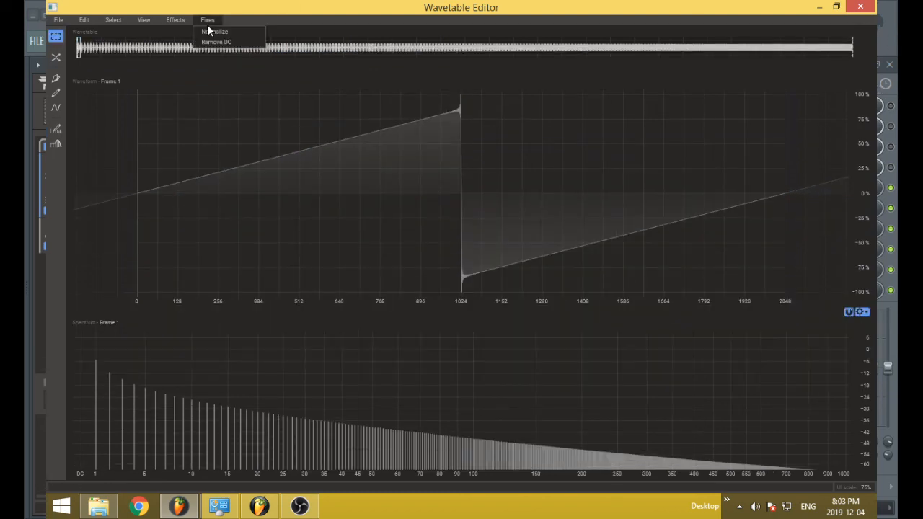
click(213, 35)
click(207, 20)
click(213, 35)
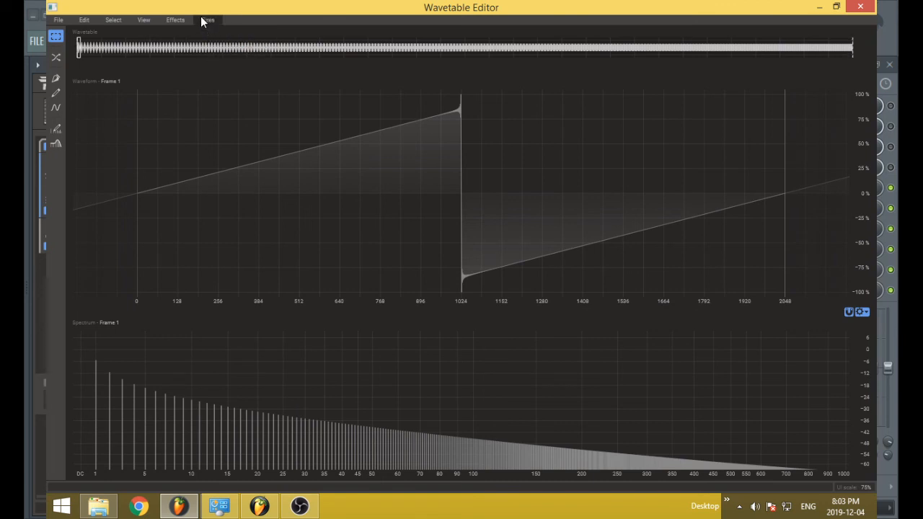
click(207, 20)
click(218, 35)
- Check the wavetable export option, close the wavetable editor and switch to OBS
click(58, 19)
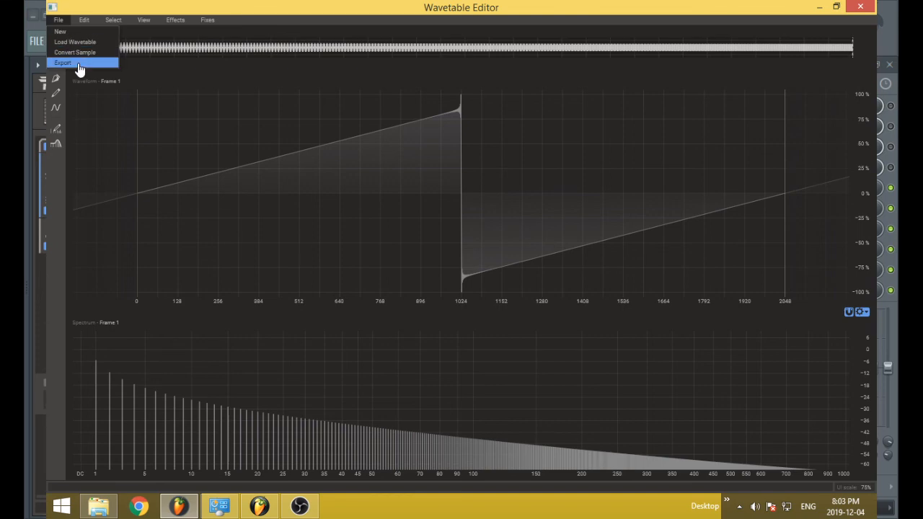
click(860, 6)
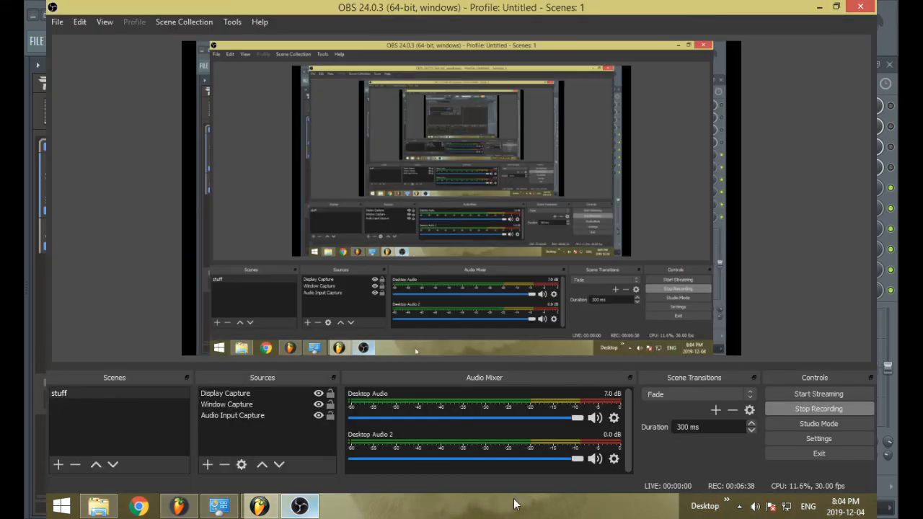
click(299, 505)
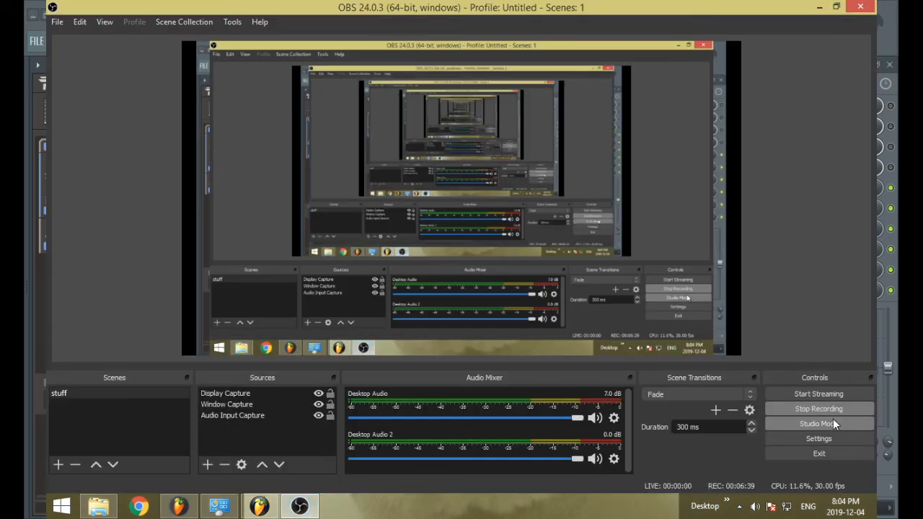